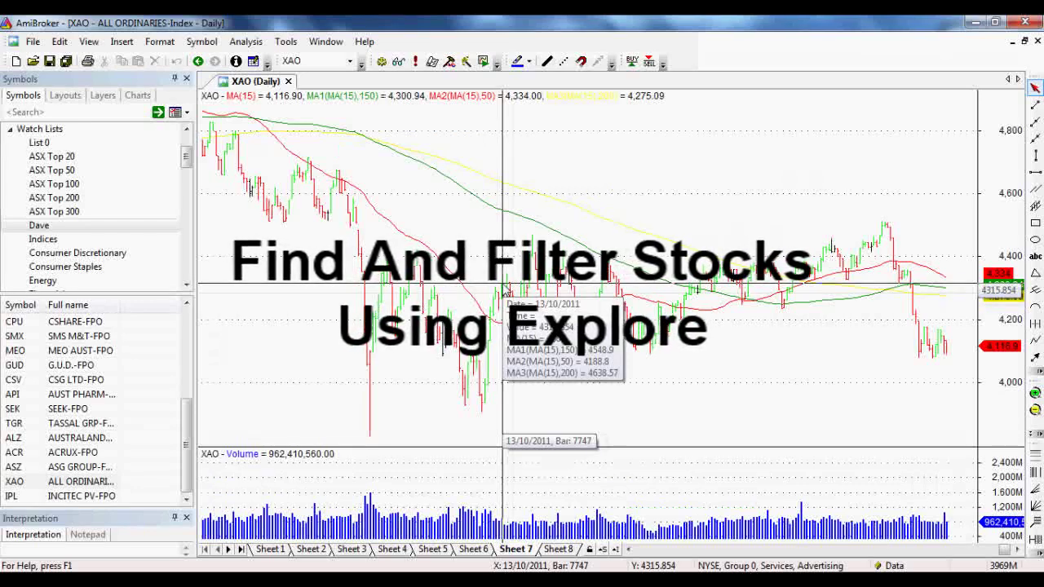
Step: Start a new blank AFL formula, Unnamed 3, in the Formula Editor from the Analysis menu
mouse_move(515, 300)
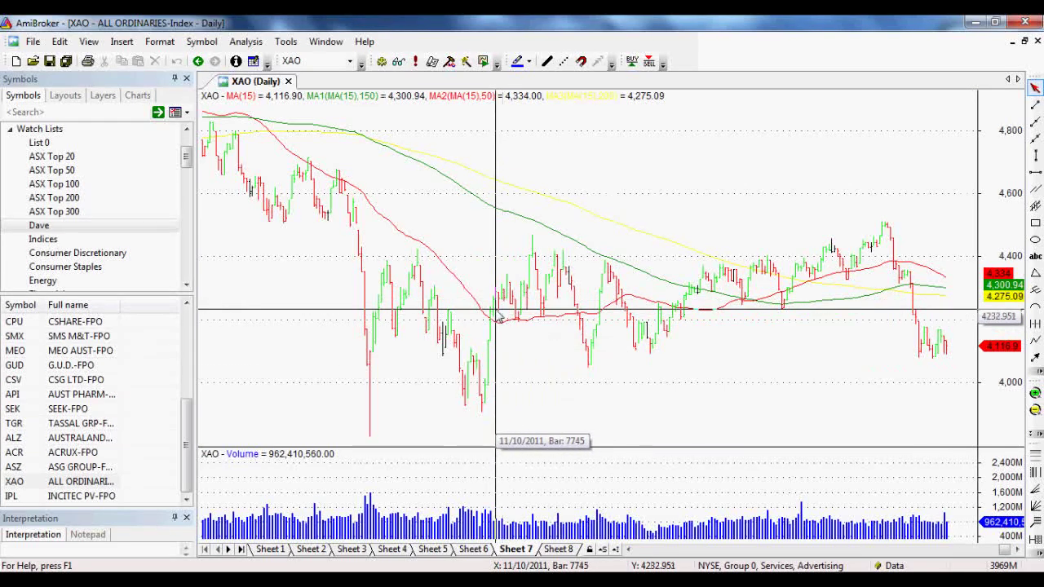
mouse_move(491, 323)
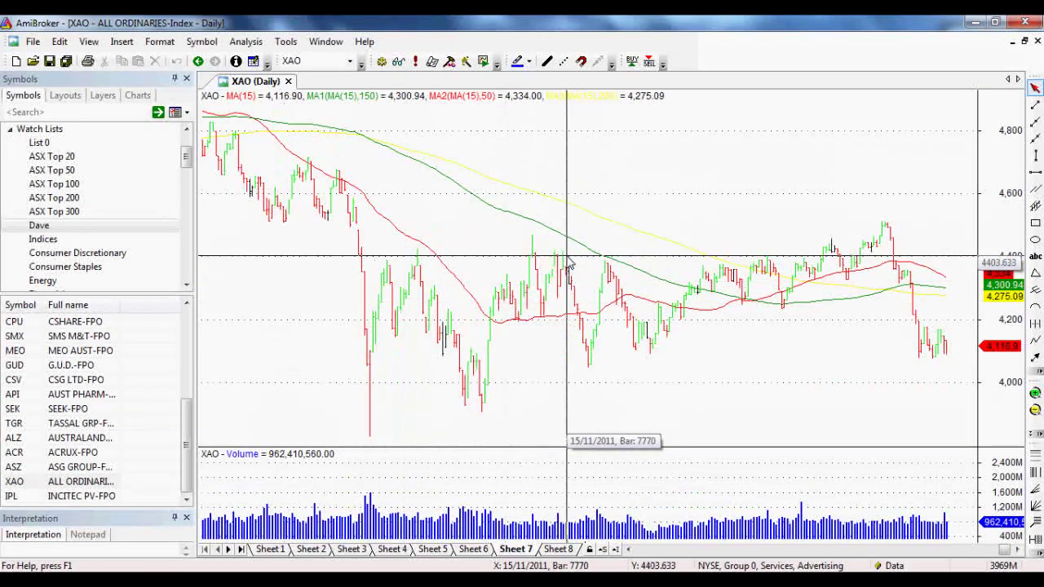
mouse_move(568, 263)
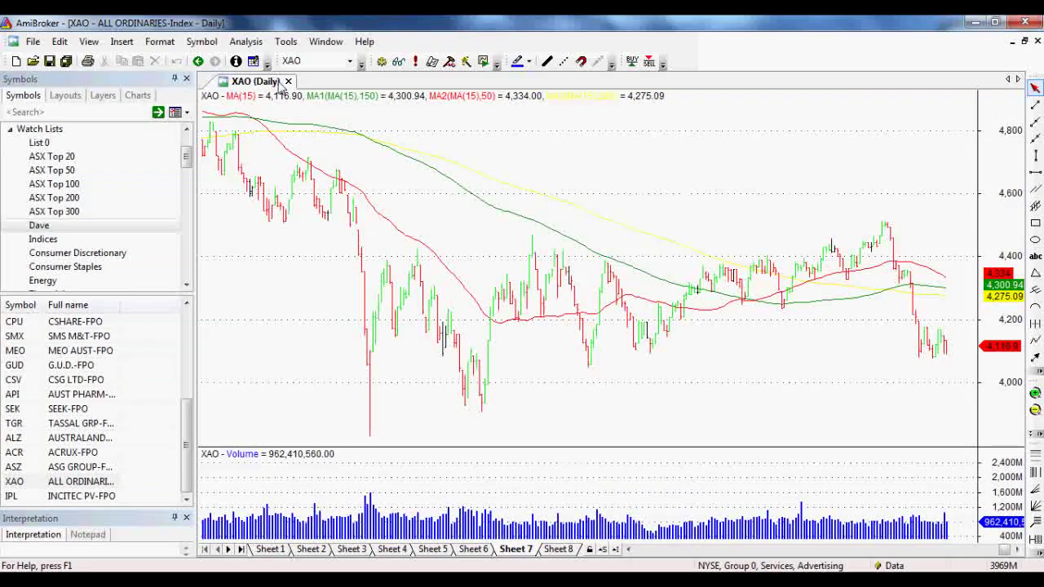
left_click(246, 42)
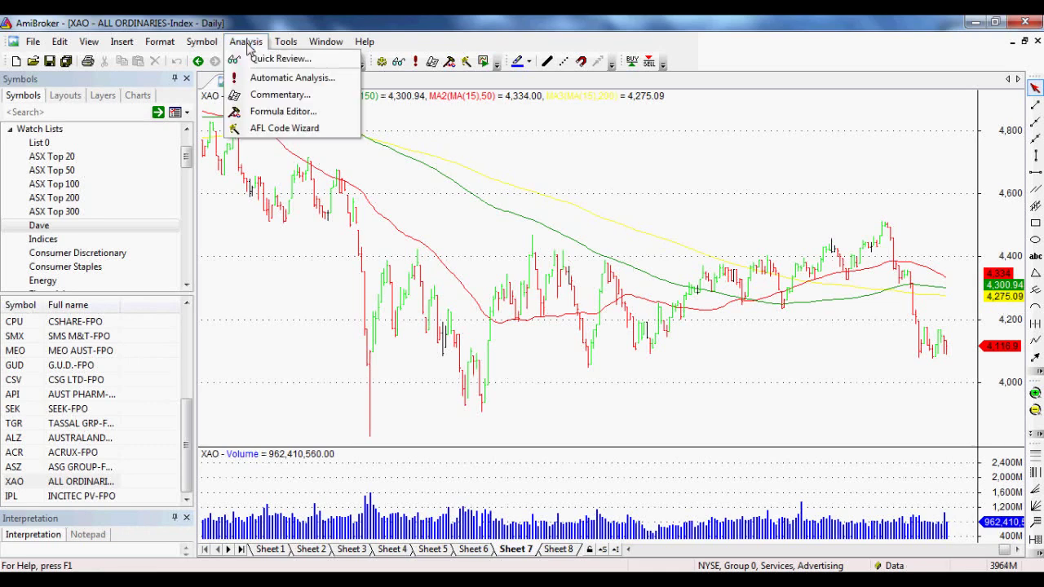
left_click(269, 114)
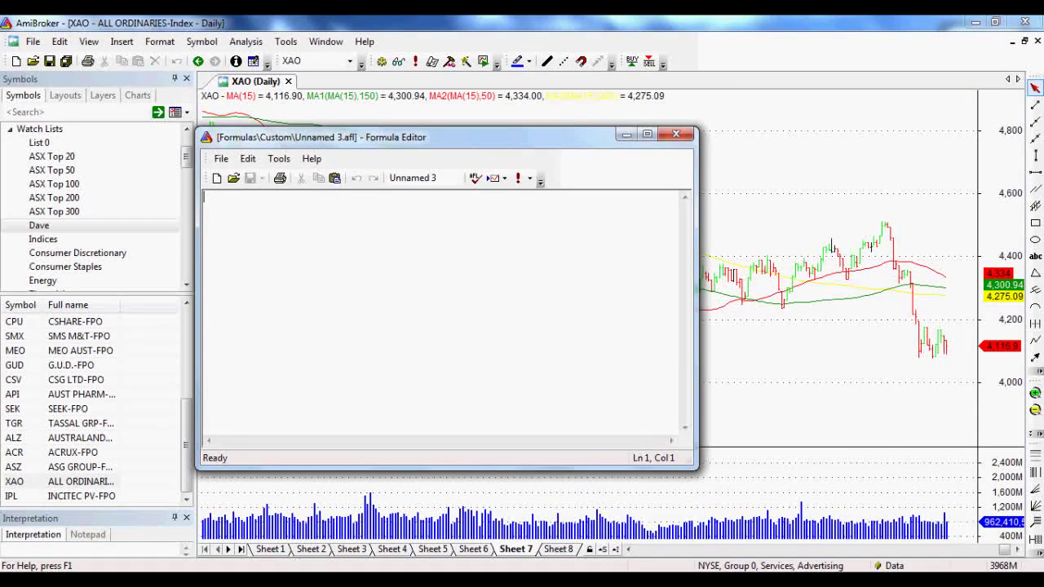
Step: Copy the four AFL code lines from the Let's Learn Amibroker page and paste them into Unnamed 3.afl
left_click(423, 511)
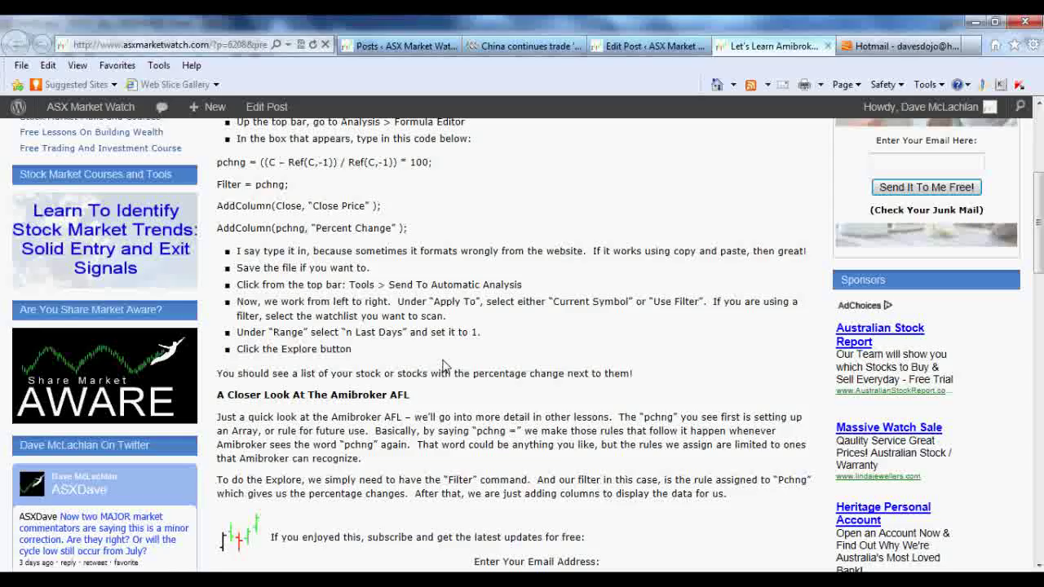
scroll(249, 214, "up", 1)
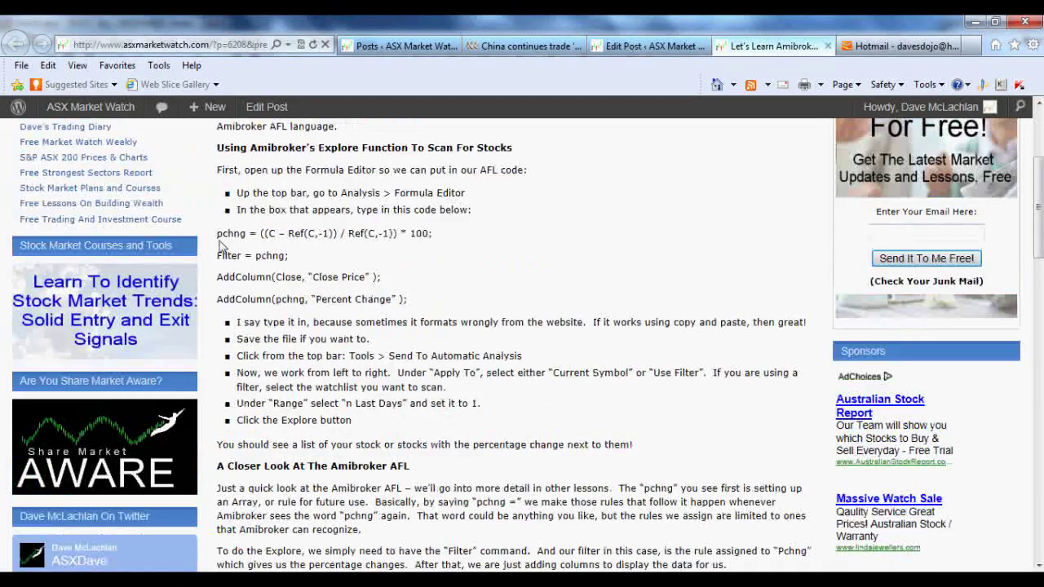
left_click_drag(232, 239, 414, 307)
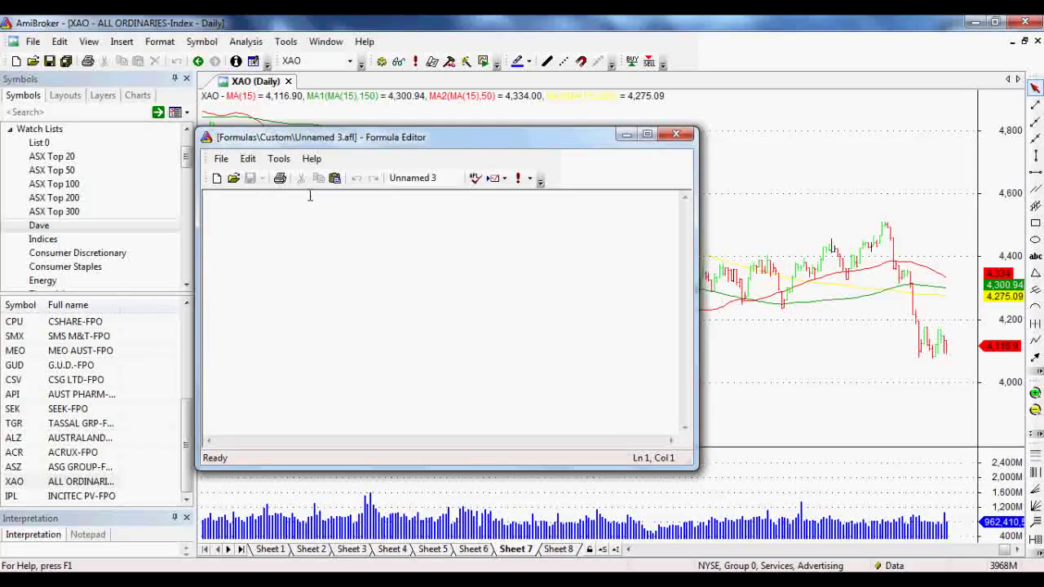
left_click(301, 221)
type("pchng = ((C - Ref(C,-1)) / Ref(C,-1)) * 100;  Filter = pchng;  AddColumn(Close, \"Close Price\" );  AddColumn(pchng, \"Percent Change\" );")
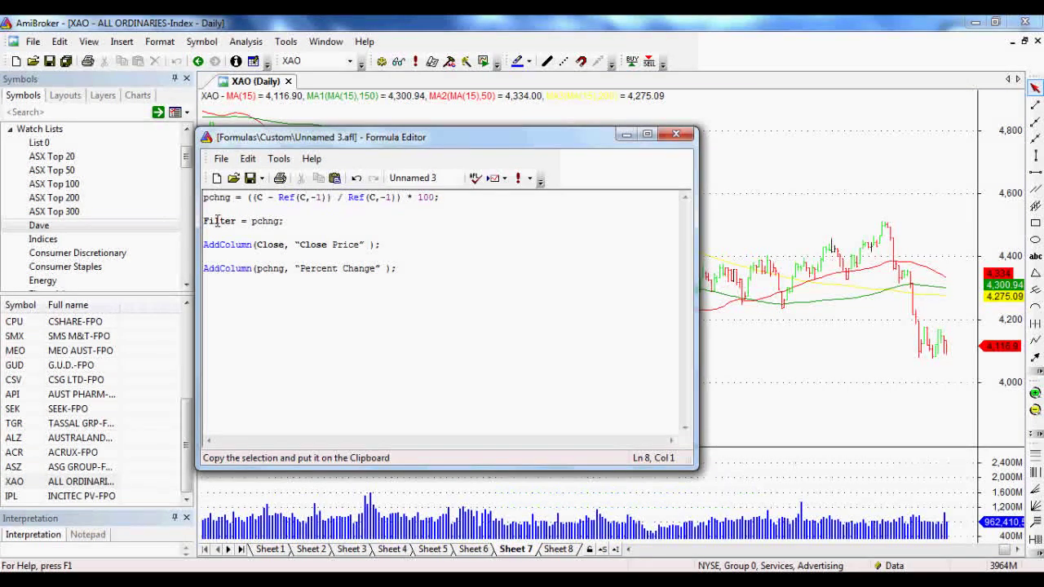
left_click(322, 223)
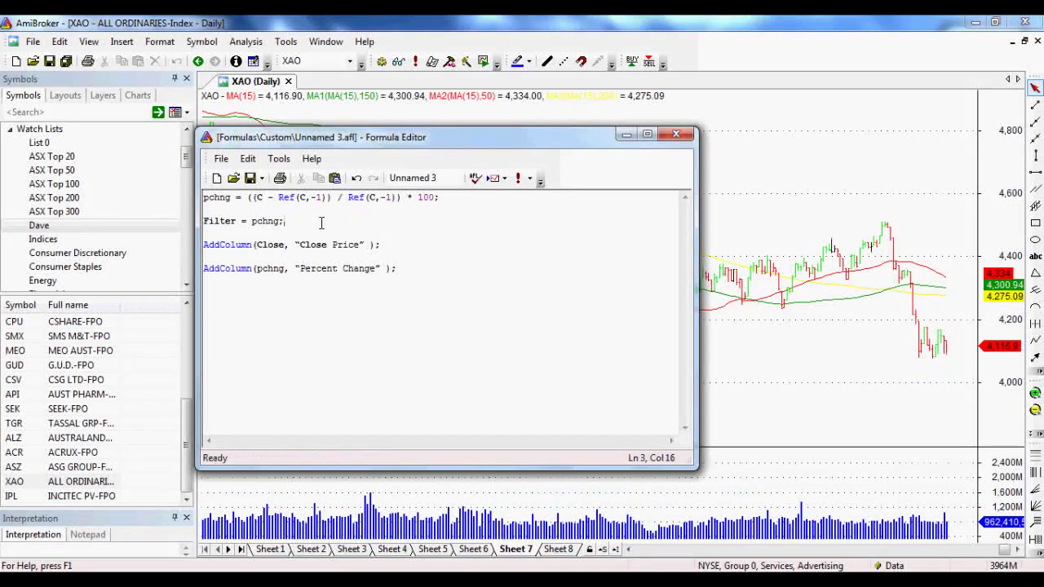
double_click(214, 220)
left_click(218, 223)
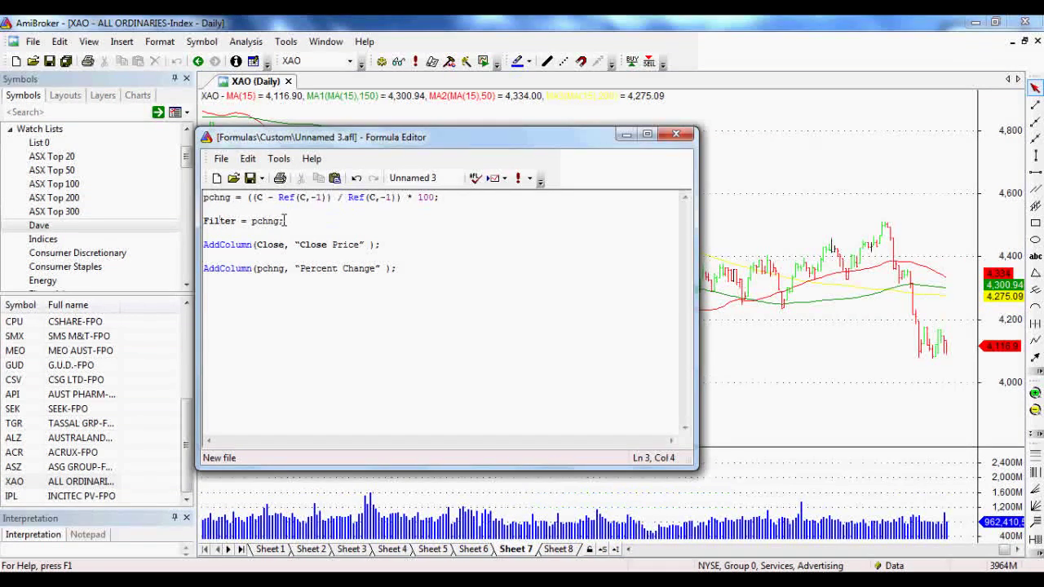
left_click_drag(234, 199, 204, 199)
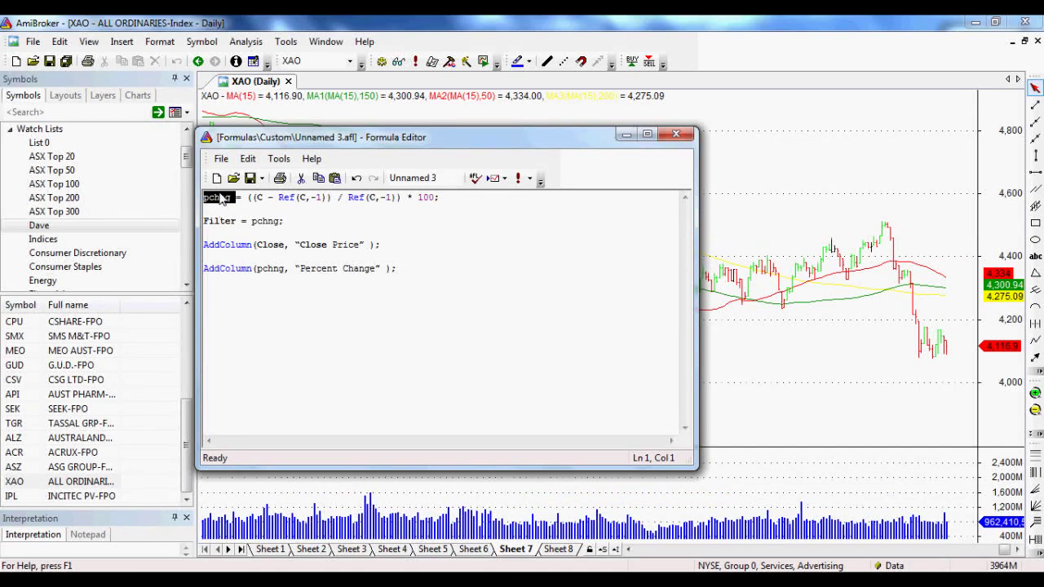
key("Delete")
type("Awesome")
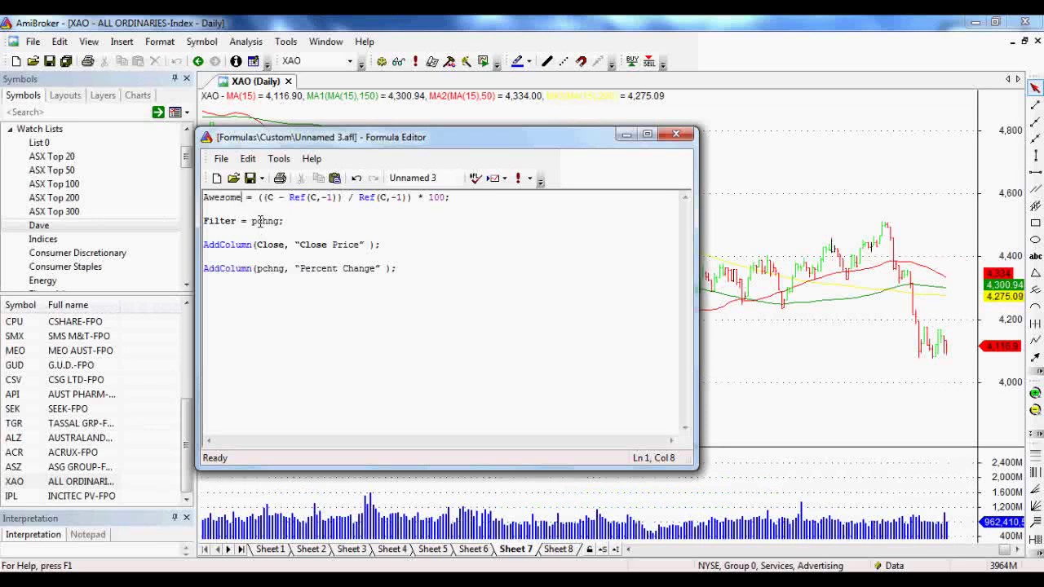
key("ctrl+z")
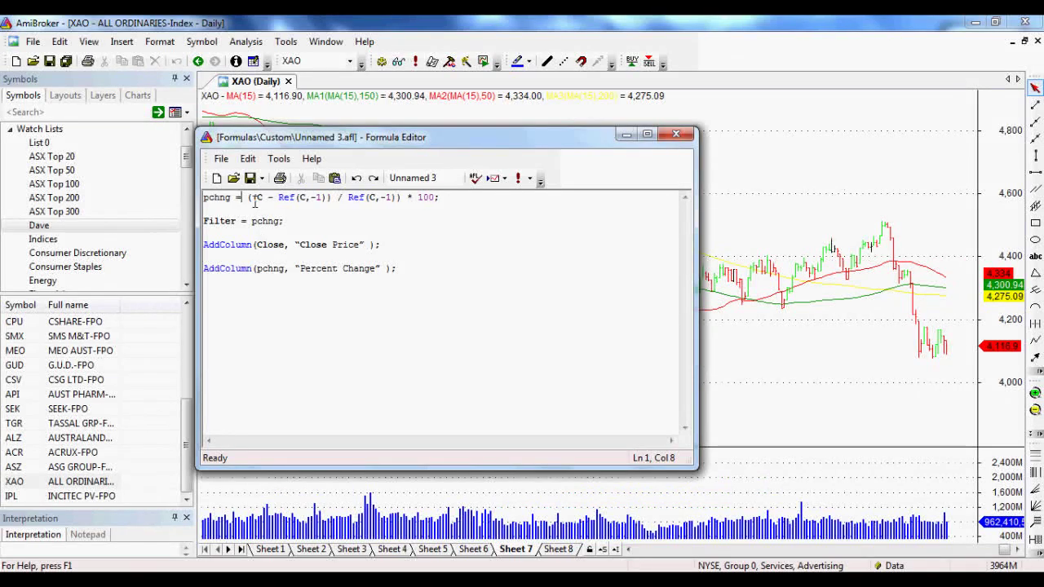
Step: Remove the empty line between the Close Price and Percent Change AddColumn statements, leaving nothing selected
double_click(270, 270)
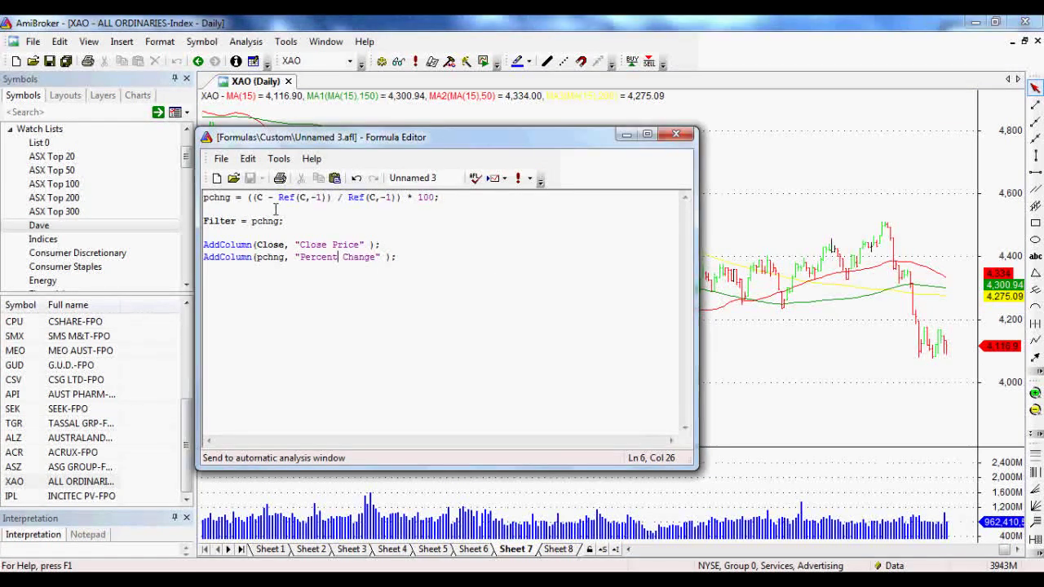
key("ctrl+a")
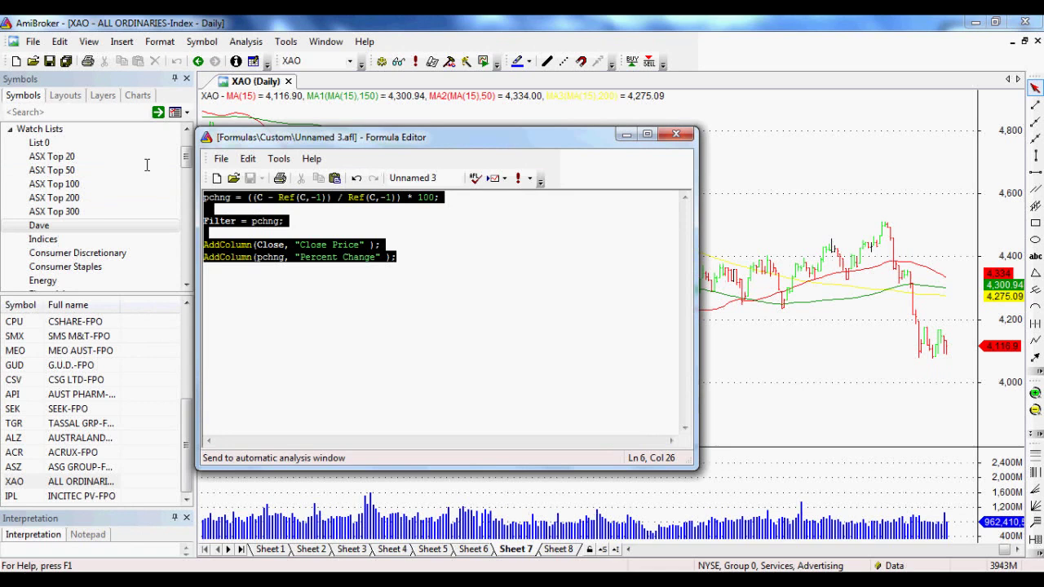
key("ctrl+Home")
key("Down")
key("Down")
key("Down")
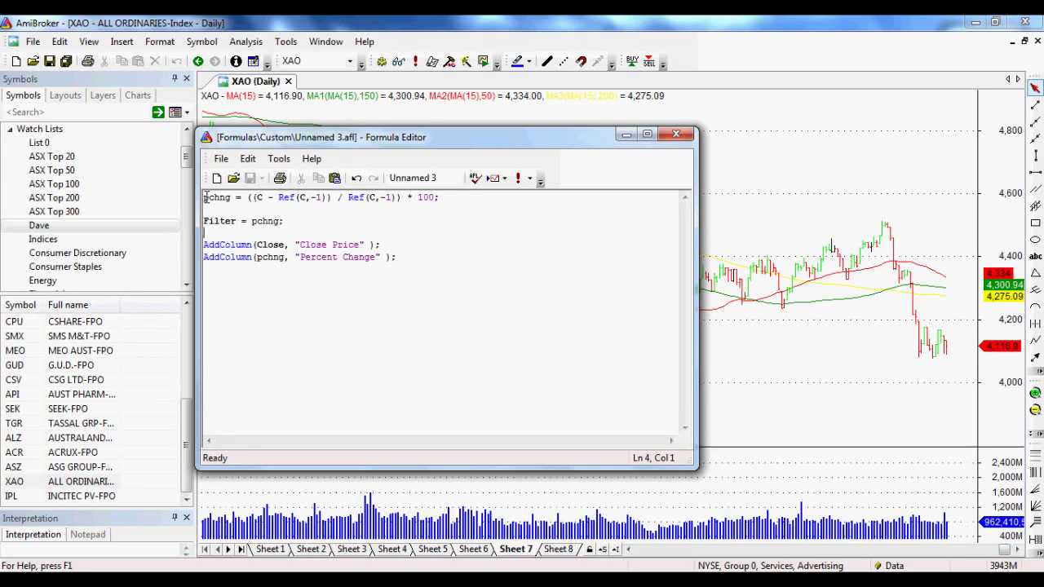
key("ctrl+a")
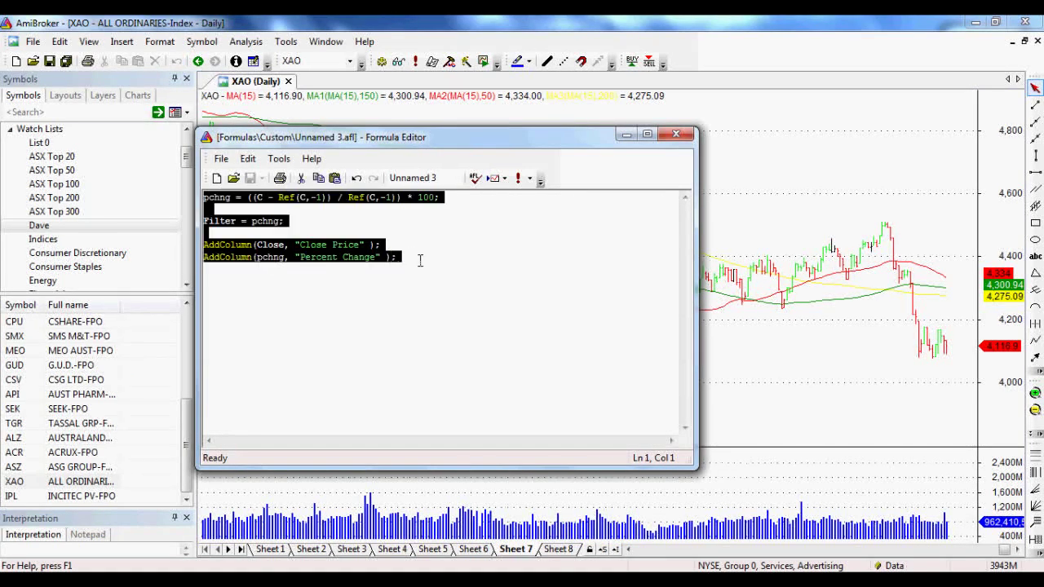
left_click(429, 261)
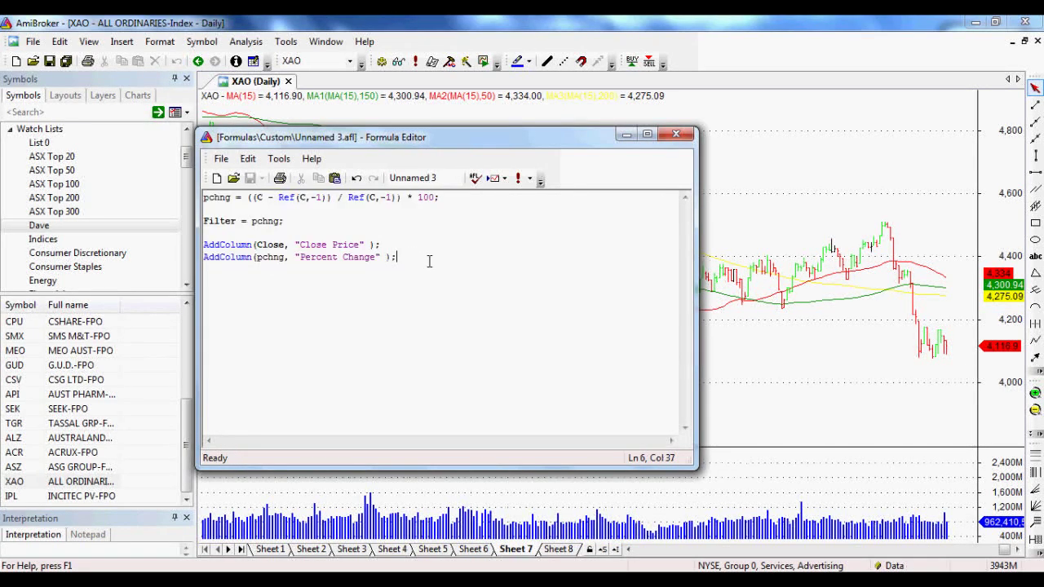
Step: Send Unnamed 3.afl from the editor's tools menu to the Automatic Analysis window
left_click(281, 161)
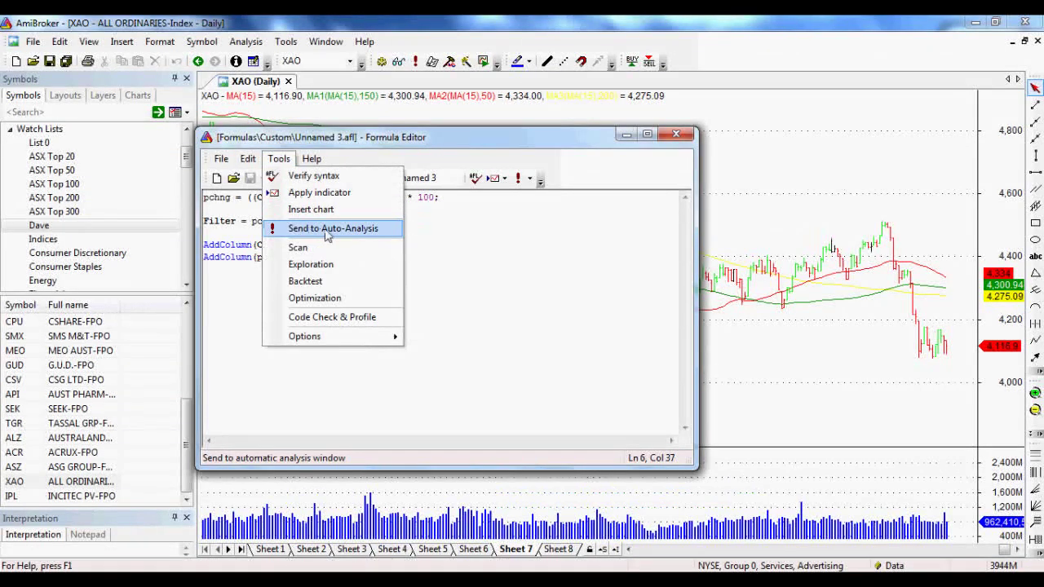
left_click(567, 256)
left_click(530, 178)
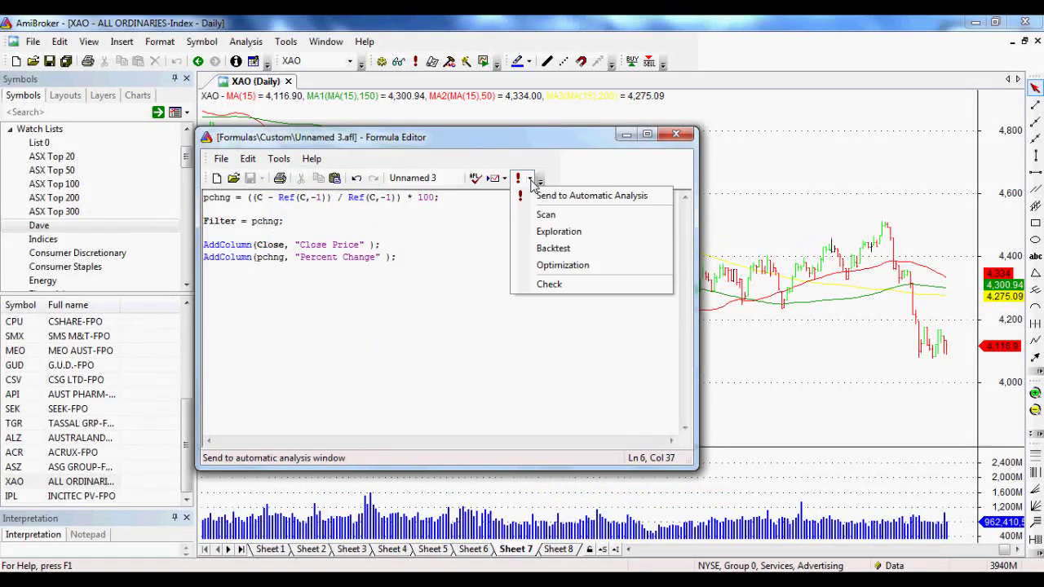
left_click(443, 263)
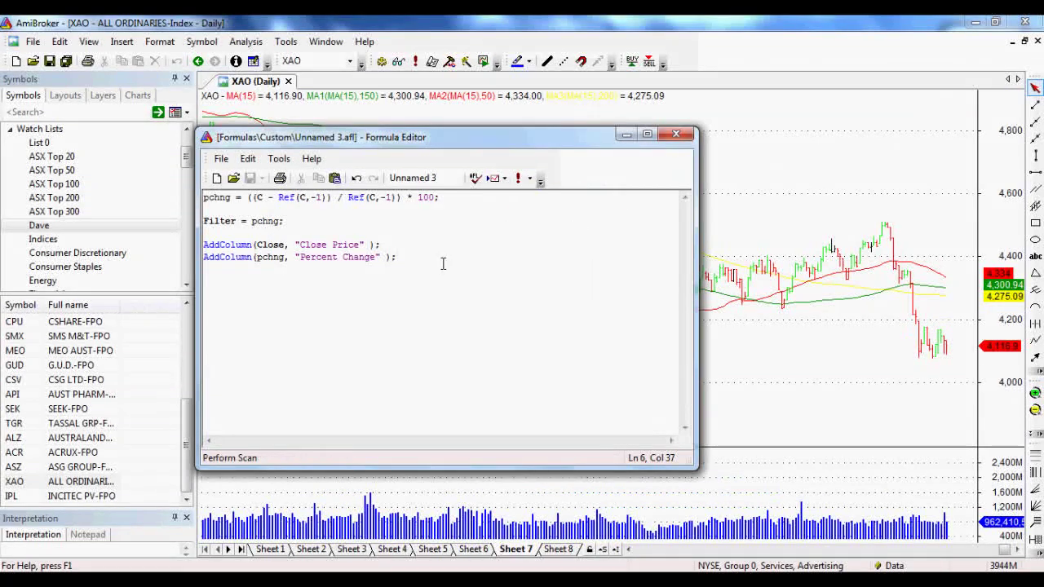
left_click(281, 160)
left_click(303, 230)
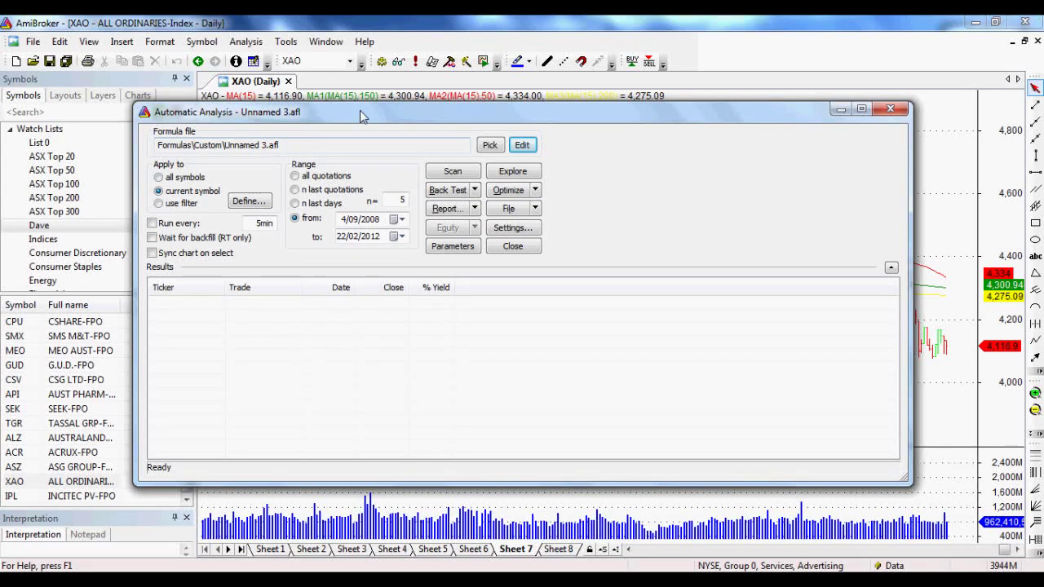
Step: Turn on the symbol filter and define it as Group 0 with the ASX Top 50 watch list
left_click_drag(360, 112, 396, 164)
left_click(187, 249)
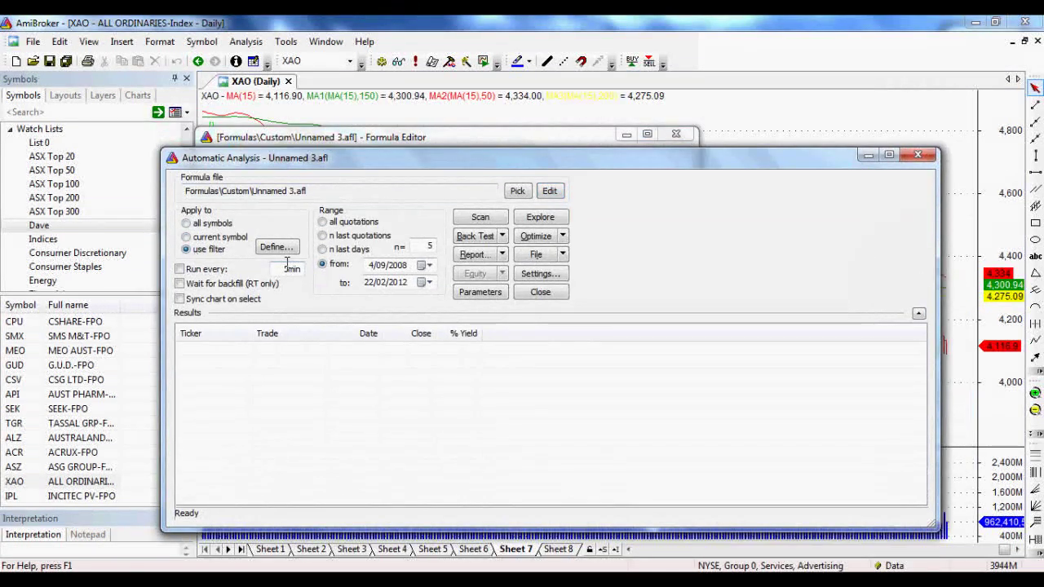
left_click(277, 249)
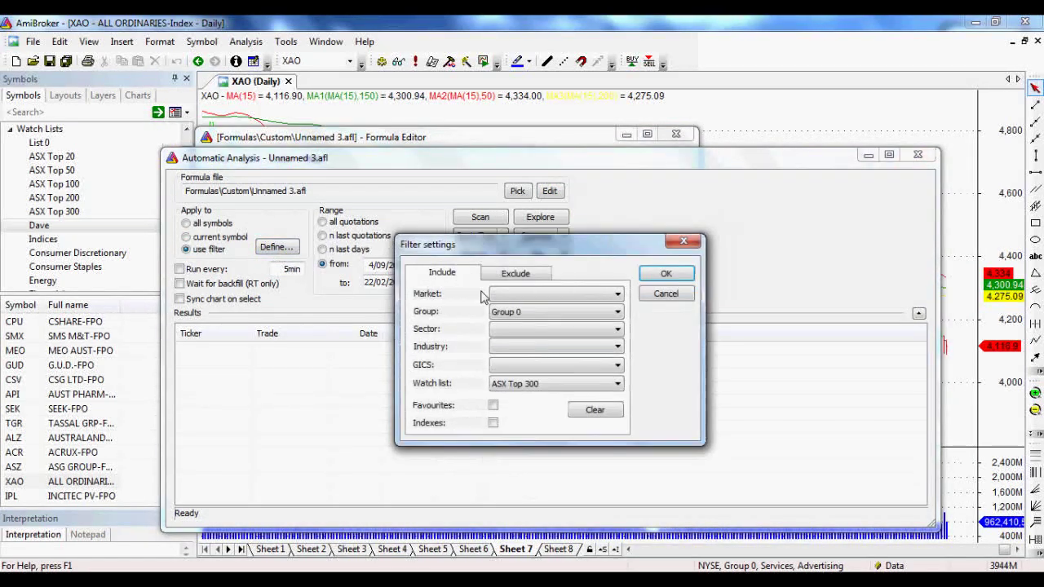
left_click(557, 313)
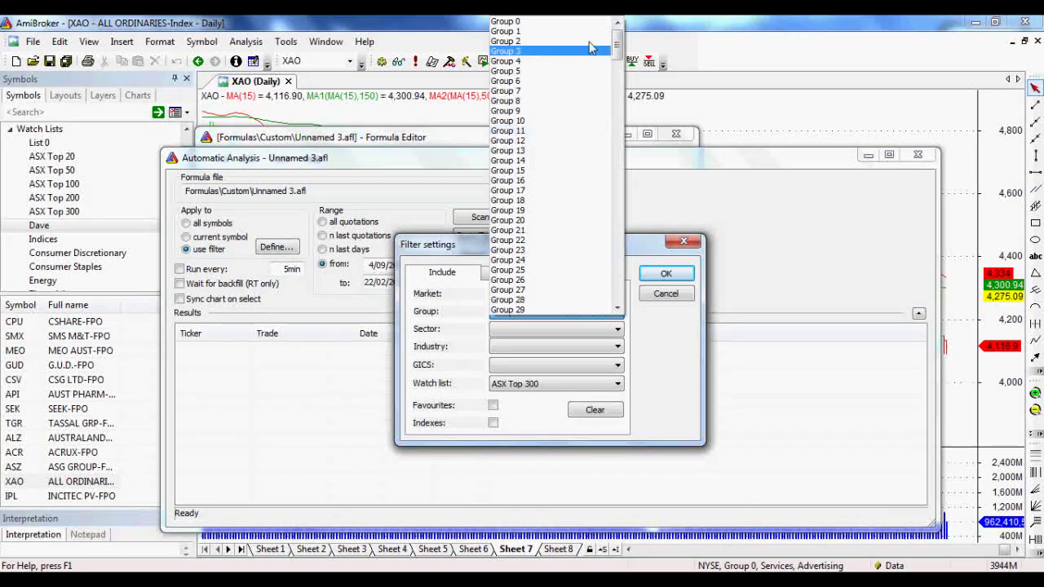
left_click(542, 22)
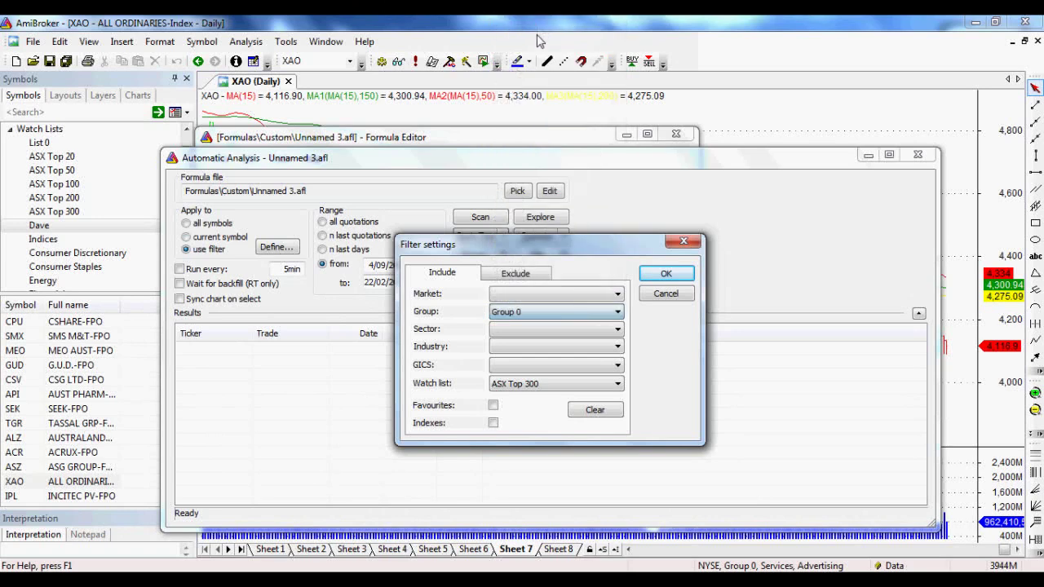
left_click(549, 385)
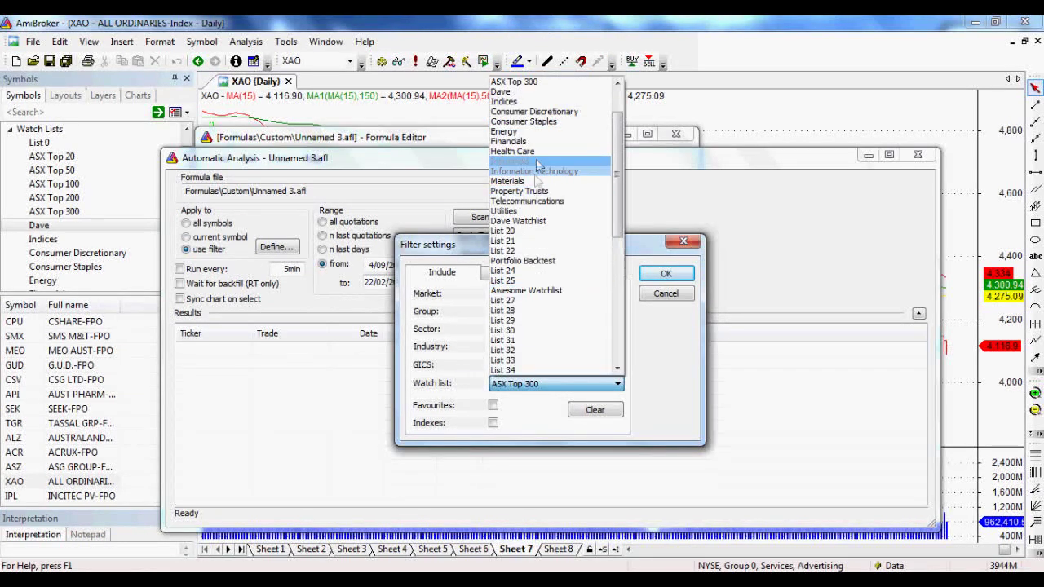
scroll(539, 122, "up", 3)
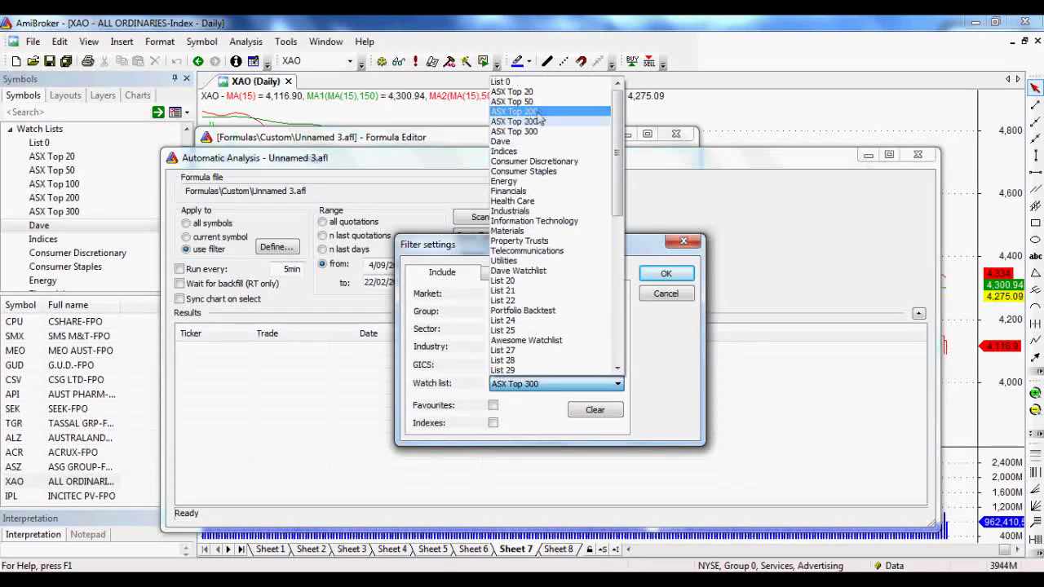
left_click(540, 101)
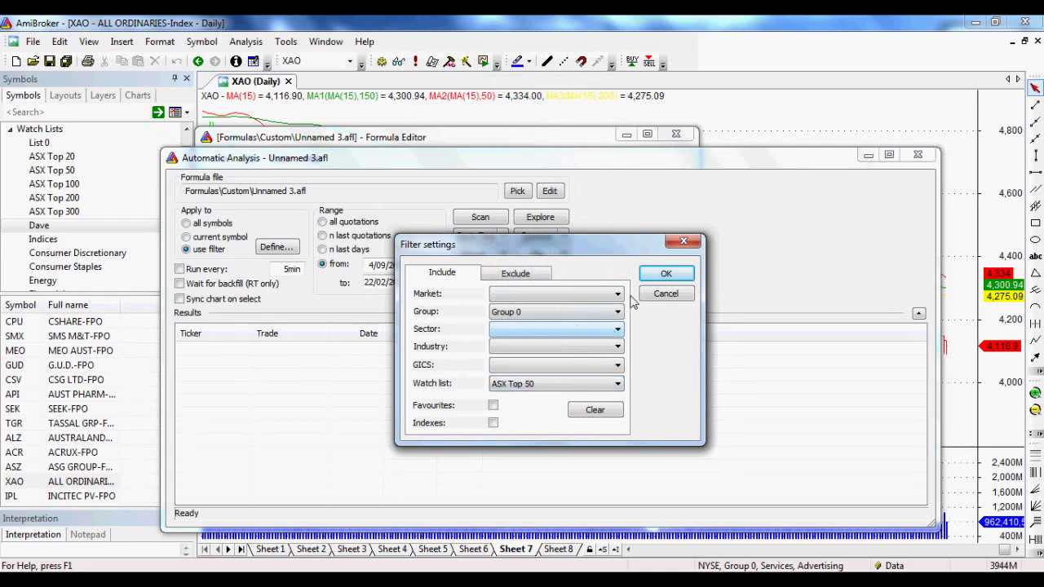
left_click(666, 274)
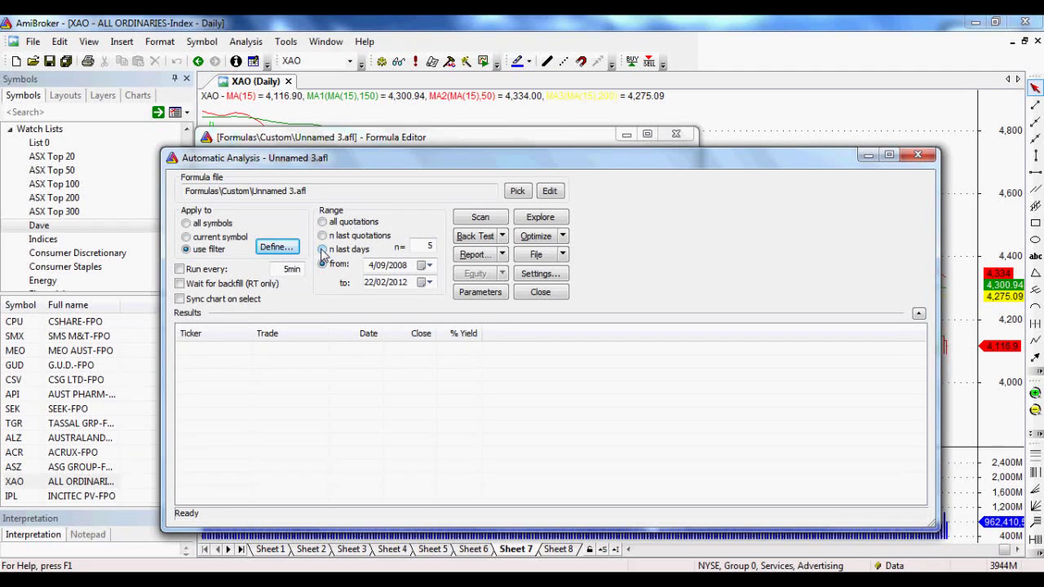
Step: Limit the range to n last days with n=1, keeping Daily periodicity in the backtester settings
left_click(323, 250)
left_click(540, 274)
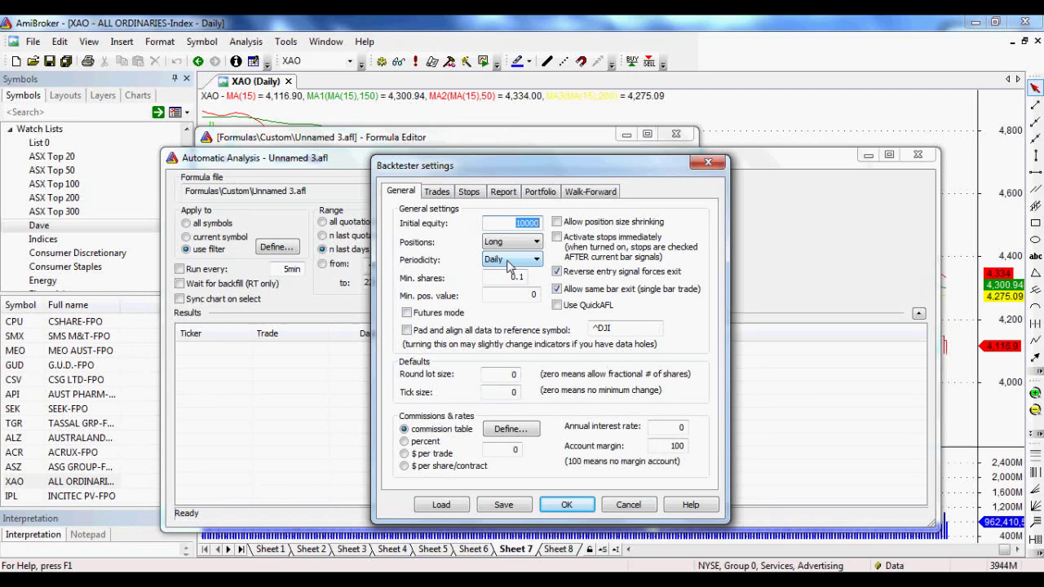
left_click(438, 191)
left_click(472, 192)
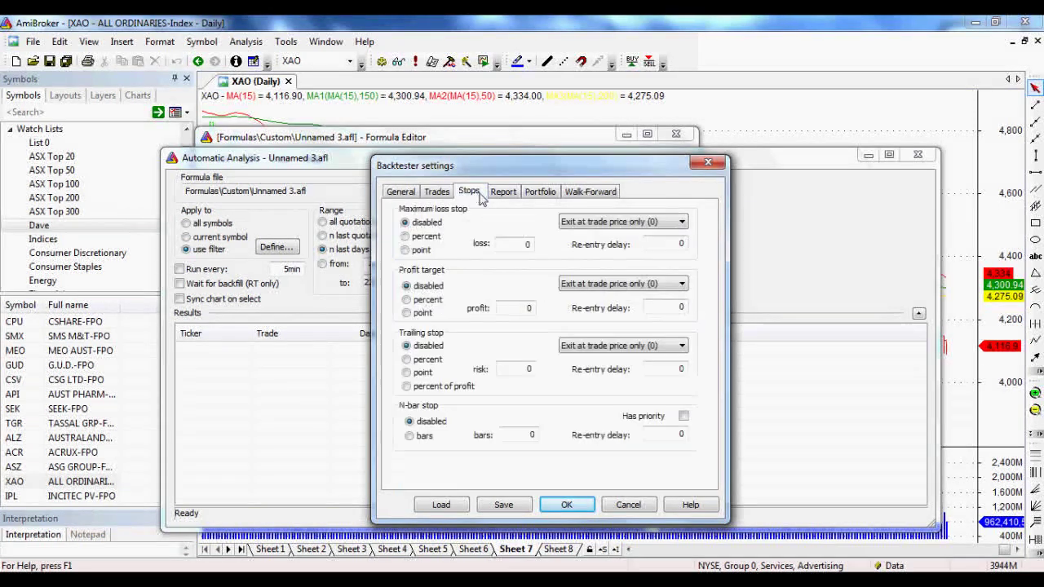
left_click(504, 191)
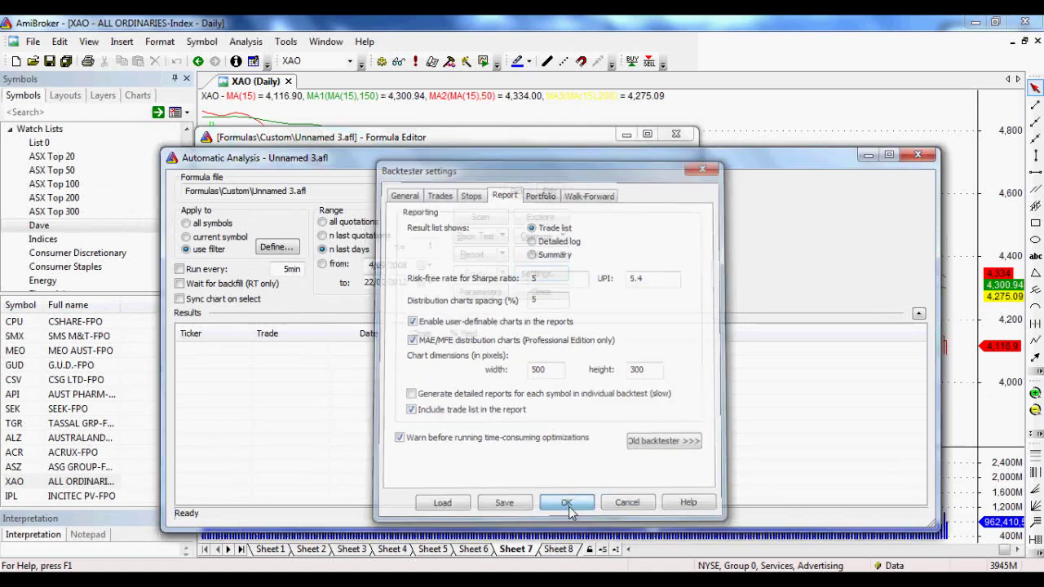
left_click(567, 506)
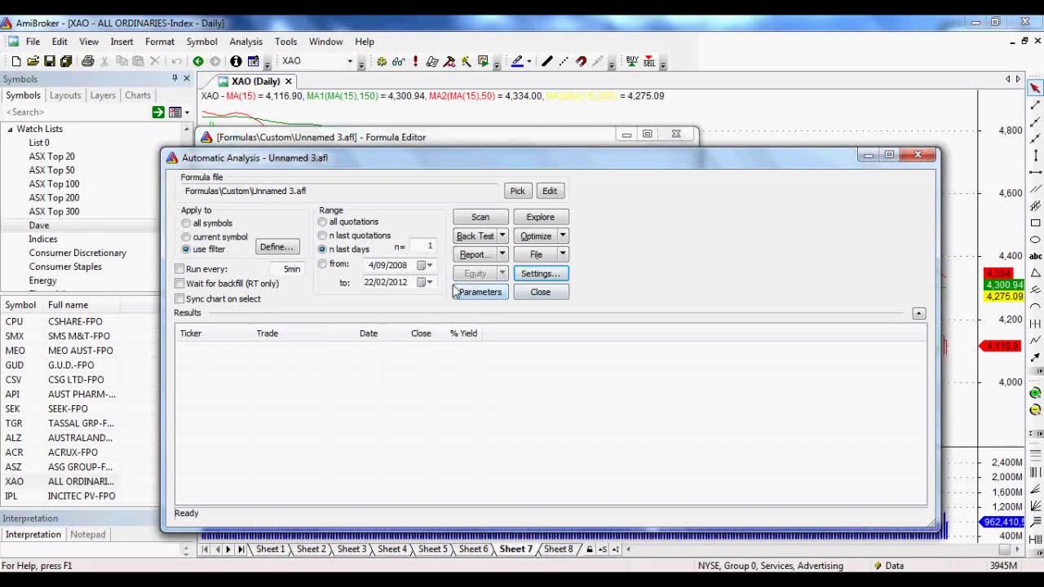
Step: Run Explore, sort the 50 results by Percent Change lowest first, and widen that column
left_click(541, 217)
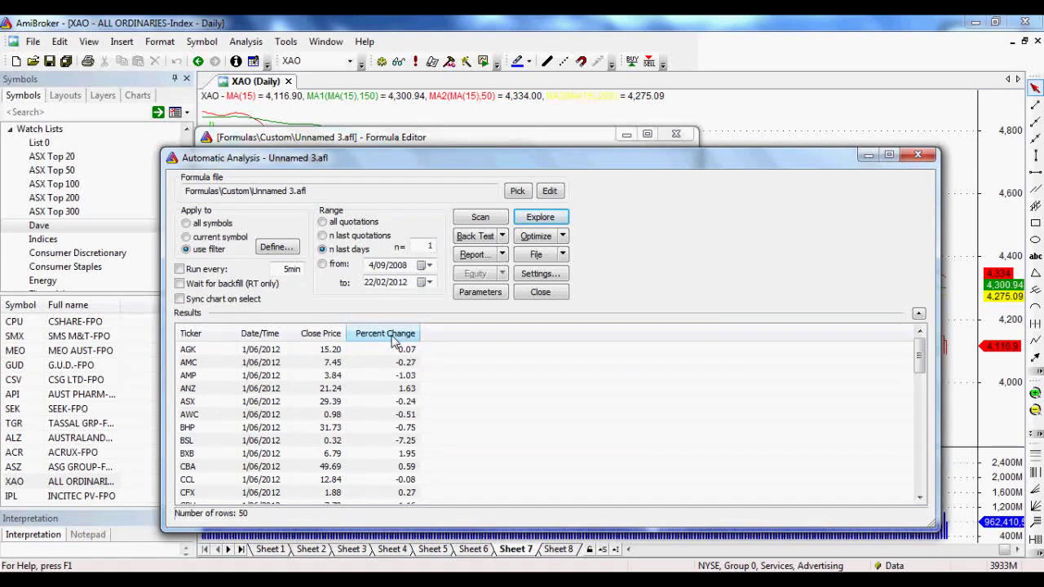
left_click(397, 337)
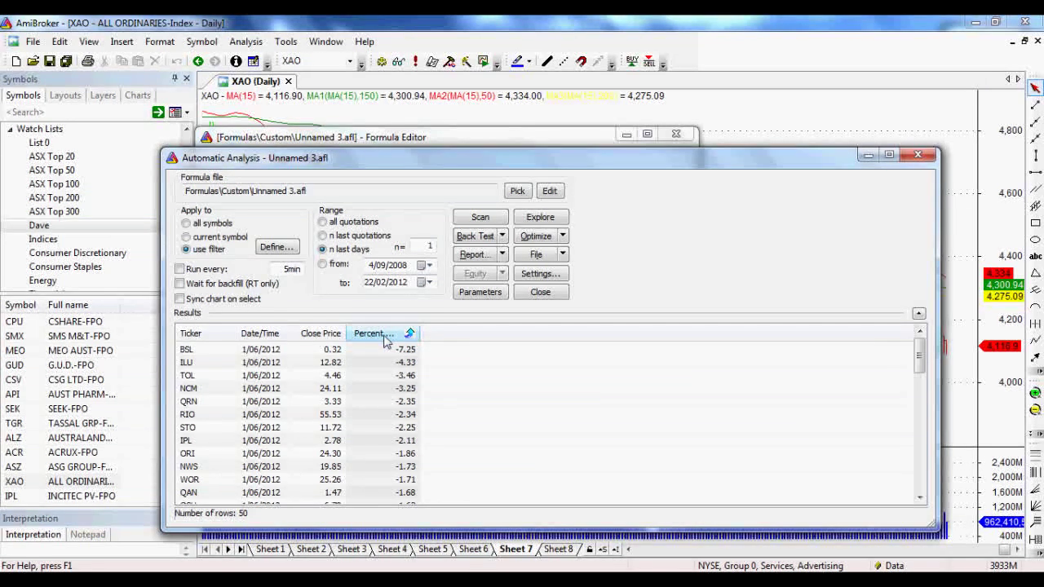
left_click(385, 335)
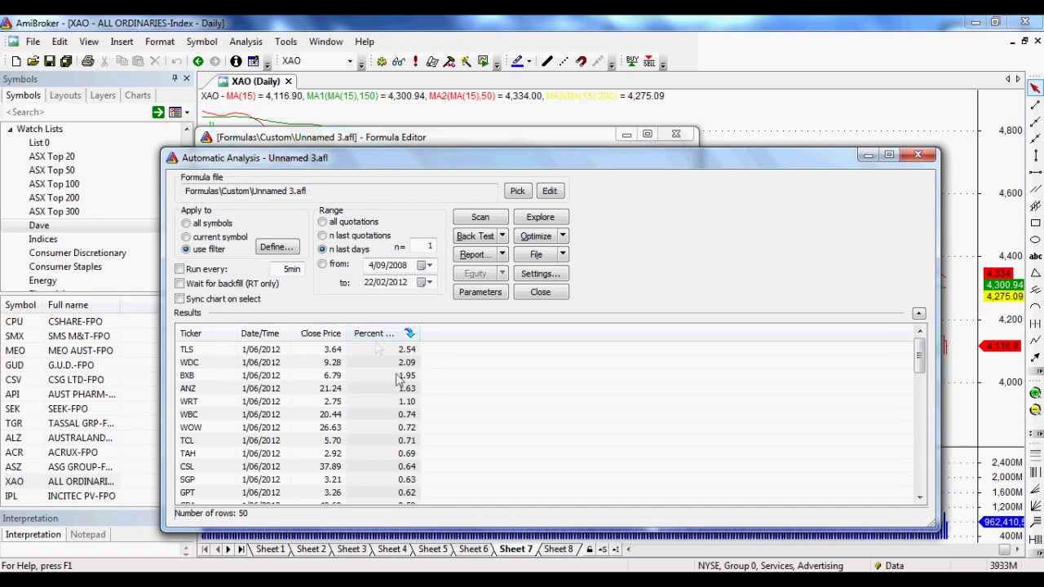
left_click(400, 334)
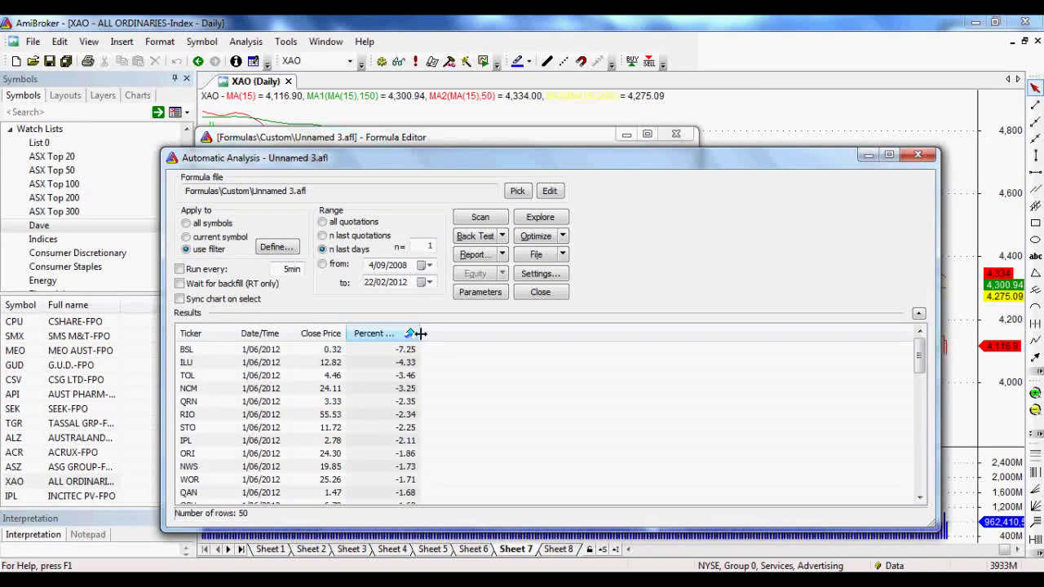
mouse_move(420, 334)
left_mouse_down()
mouse_move(457, 333)
mouse_move(440, 334)
left_mouse_up()
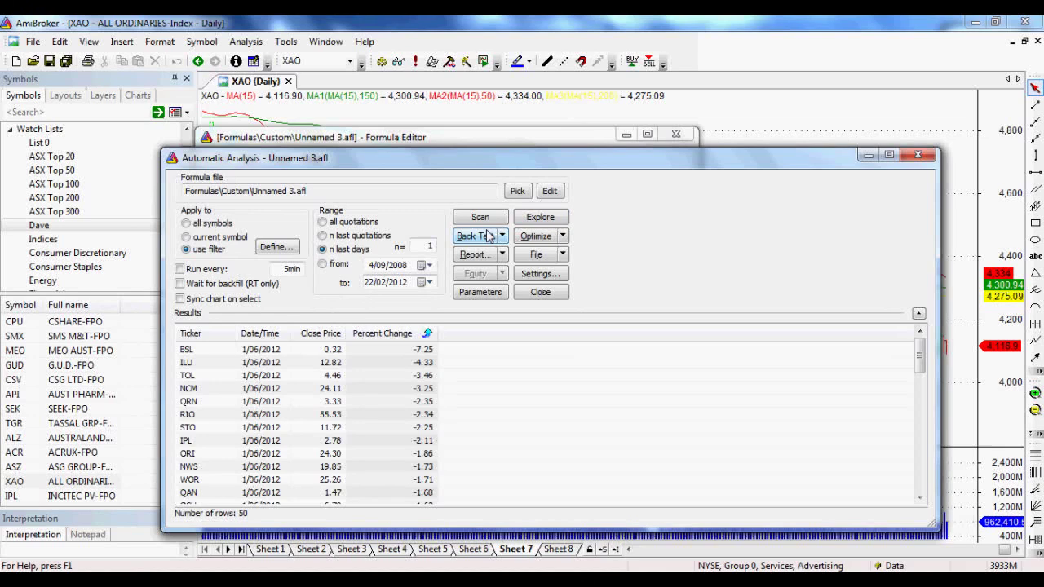
left_click_drag(493, 158, 507, 428)
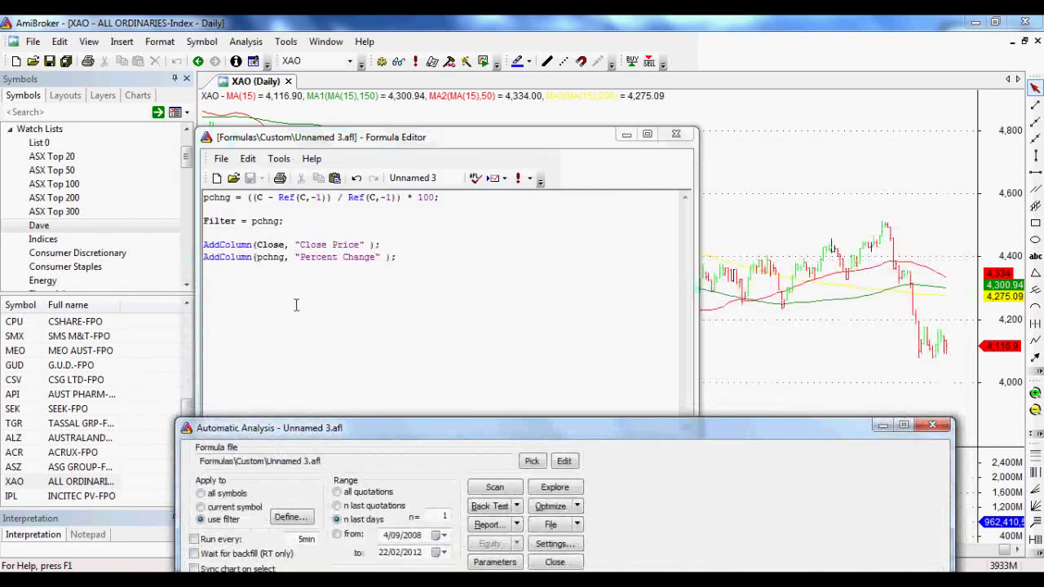
double_click(217, 221)
left_click(271, 222)
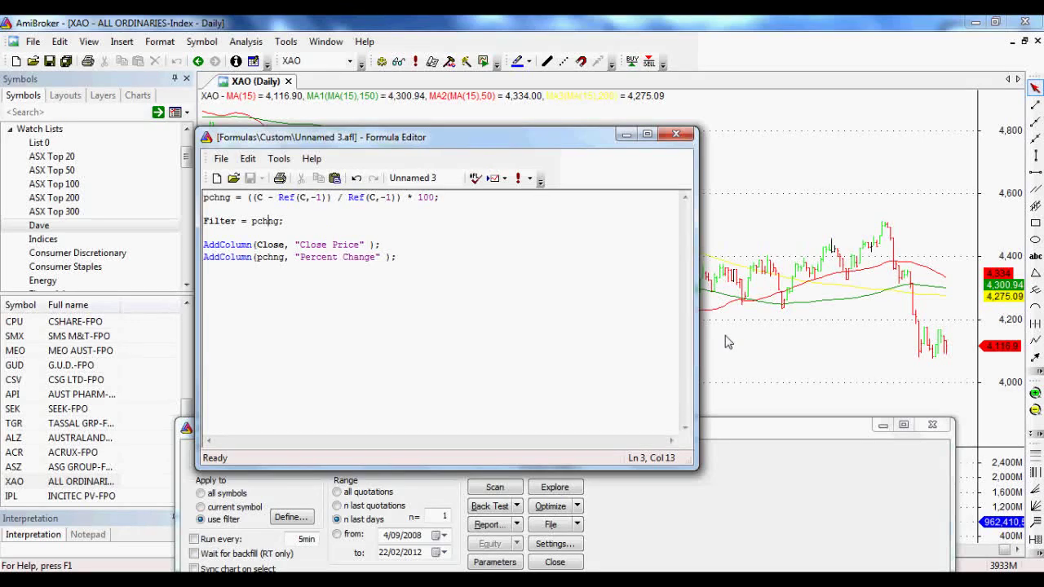
left_click_drag(771, 425, 736, 117)
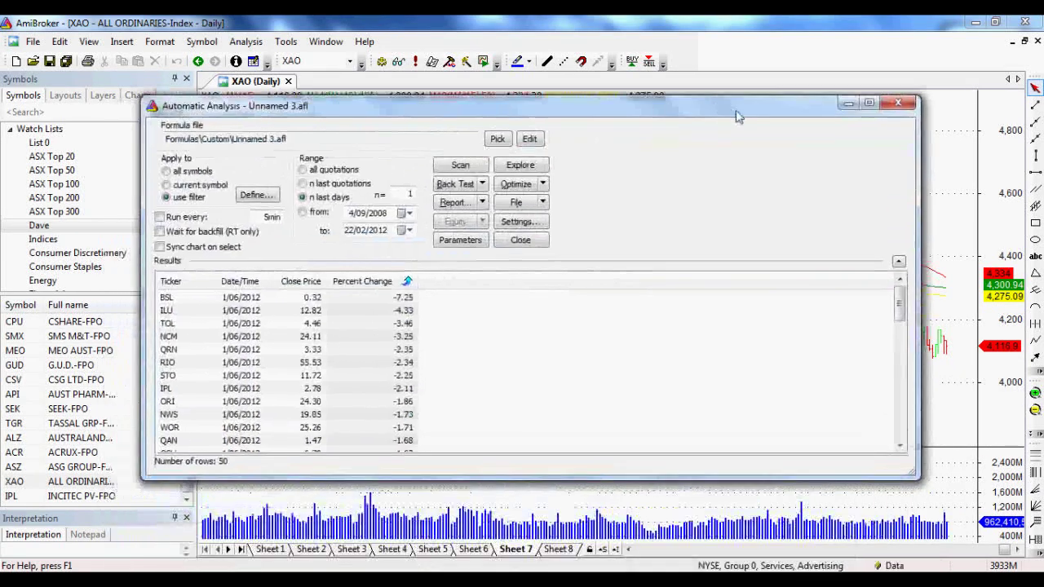